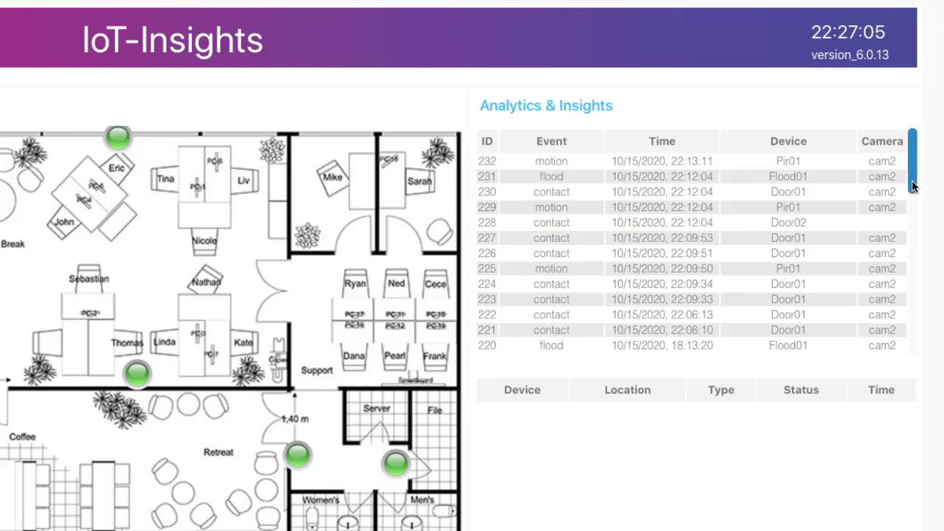
Step: Show the summary of Door01 contact event 230 and switch the floorplan from floor 2 to floor 1
mouse_move(912, 187)
left_mouse_down()
mouse_move(913, 355)
mouse_move(914, 179)
left_mouse_up()
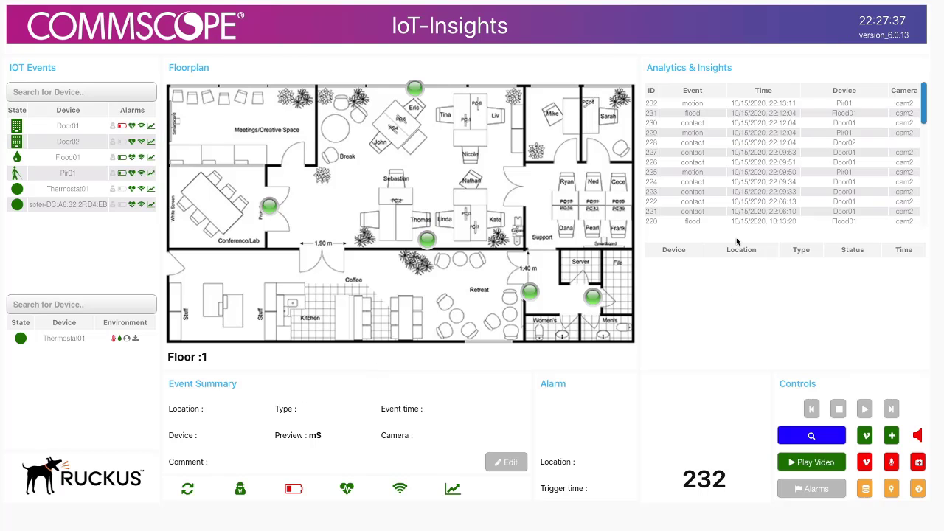
left_click(697, 123)
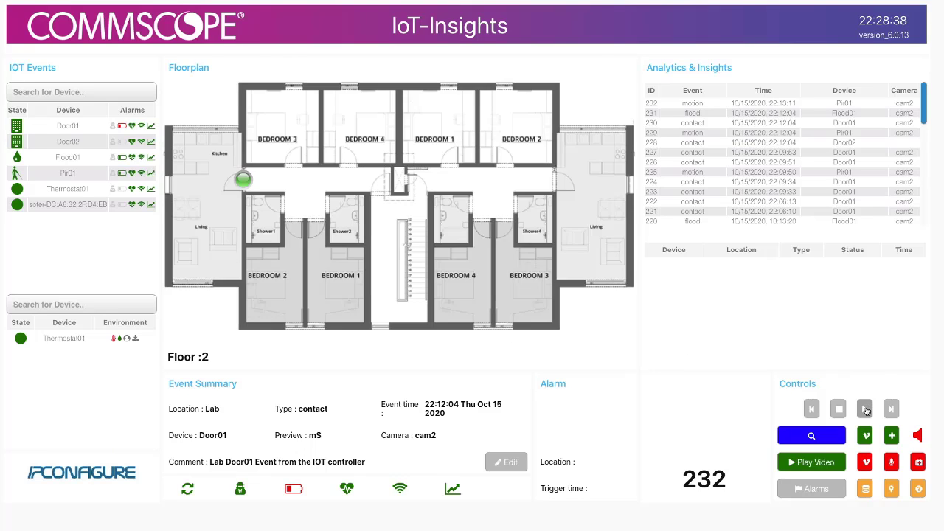
left_click(865, 409)
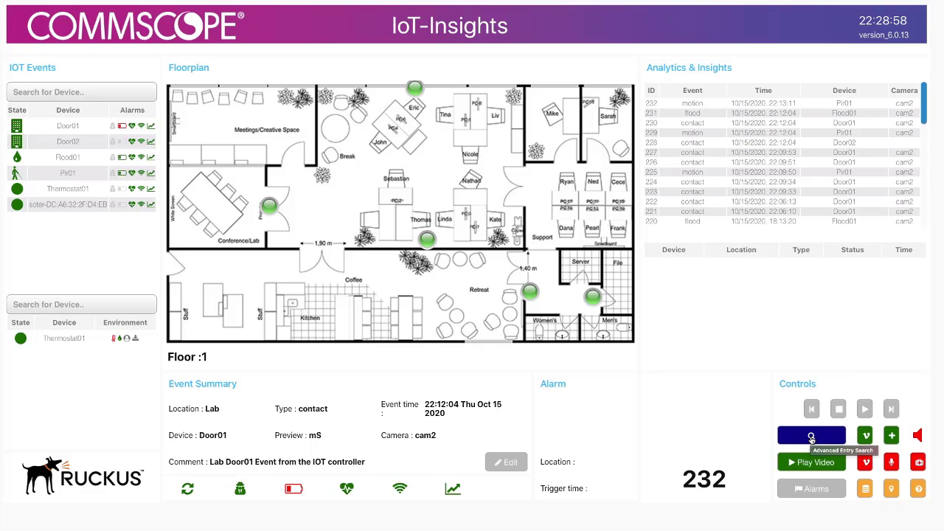
Step: Search the event database by the device causing the event and load the events for Door01
left_click(812, 437)
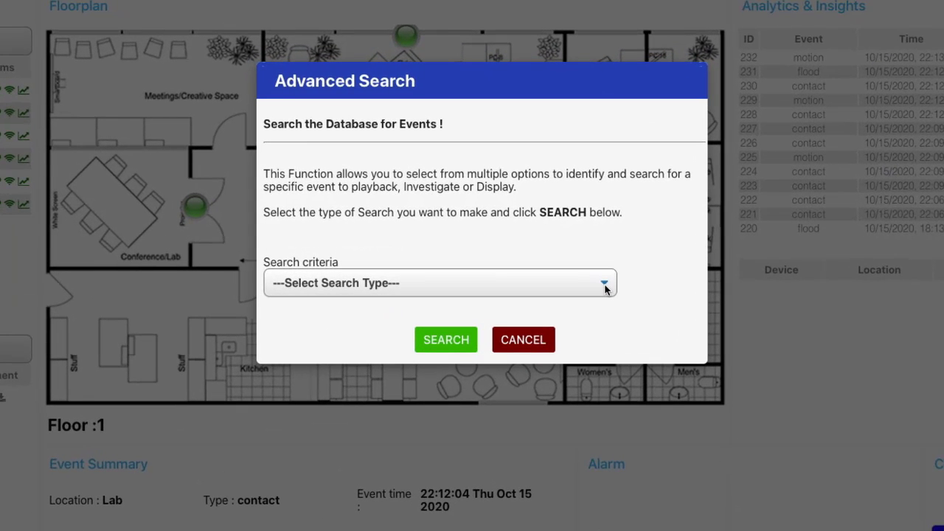
left_click(605, 289)
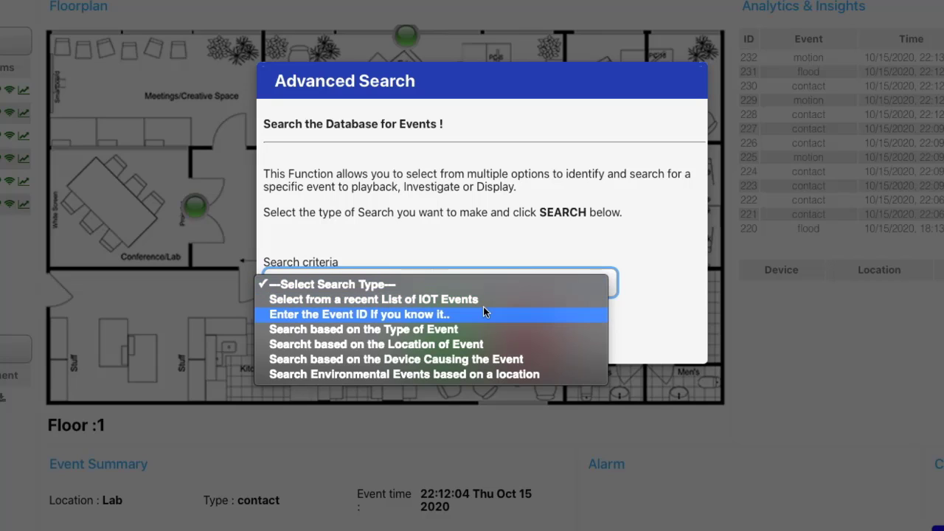
left_click(454, 358)
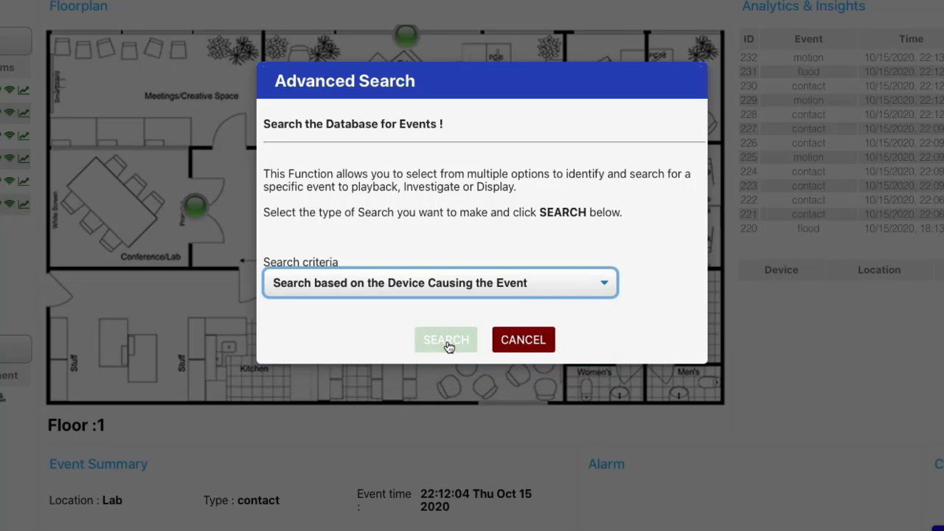
left_click(446, 340)
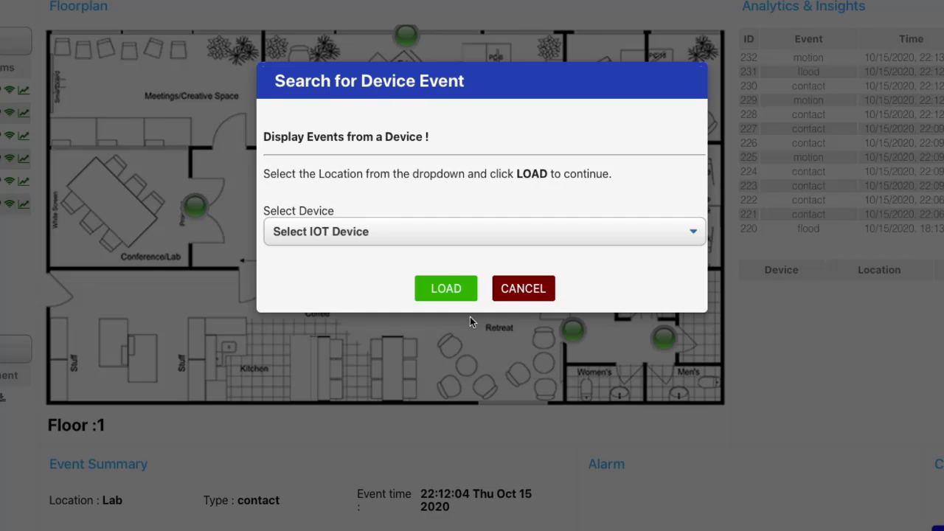
left_click(689, 232)
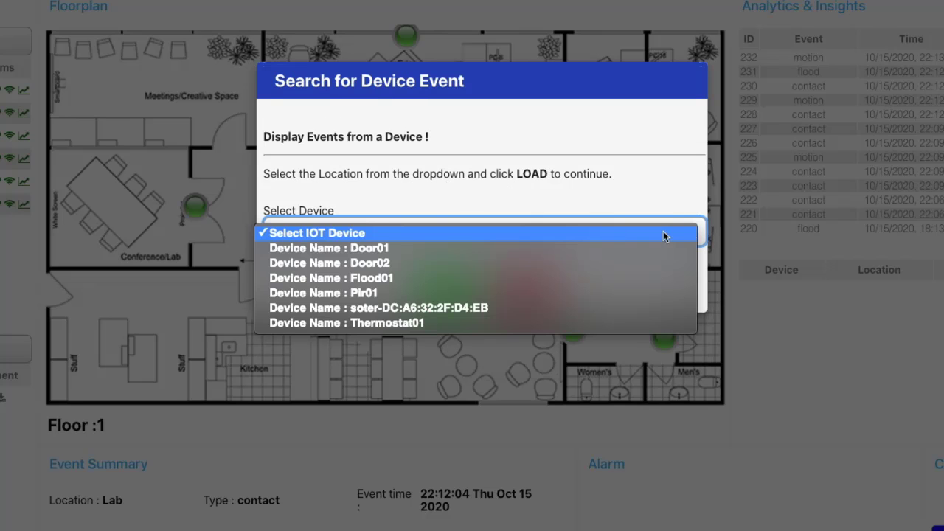
left_click(409, 250)
left_click(447, 289)
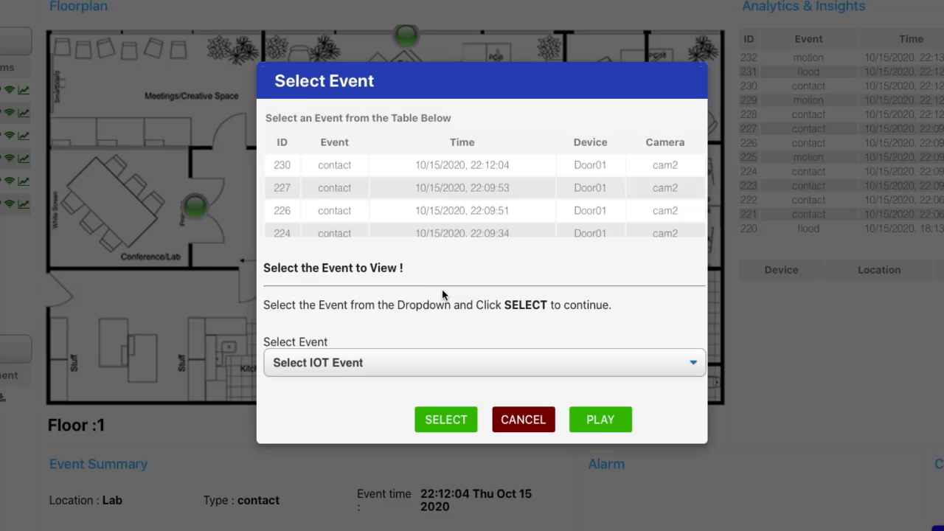
Step: Look through the list of Door01 contact events and leave it without selecting one
scroll(353, 212, "down", 4)
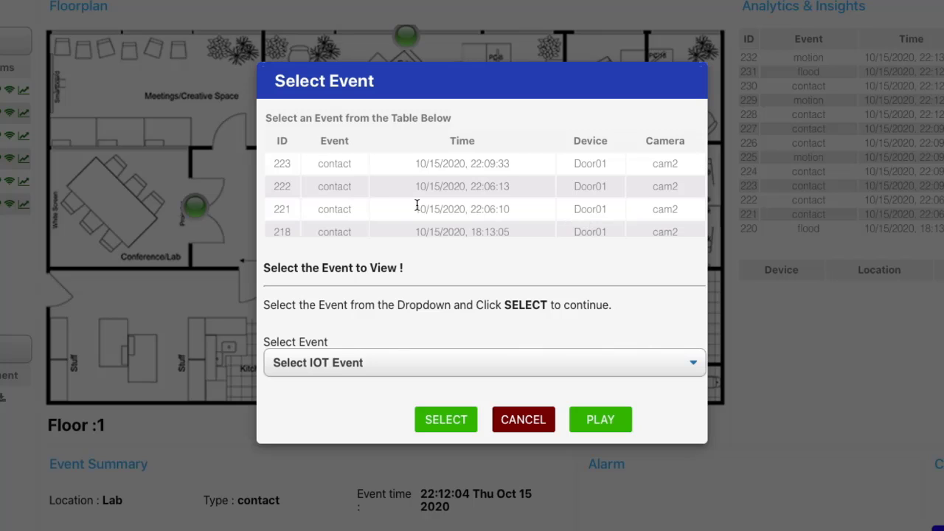
scroll(417, 207, "down", 5)
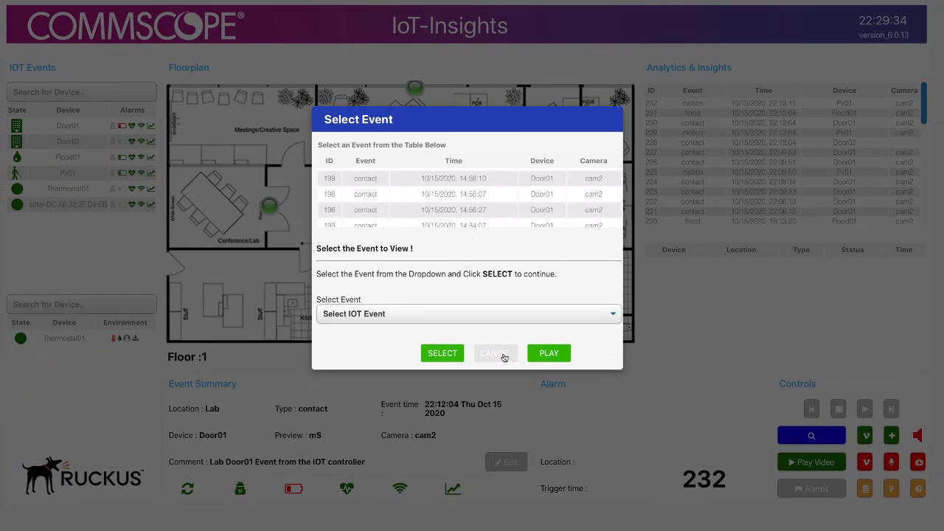
left_click(504, 358)
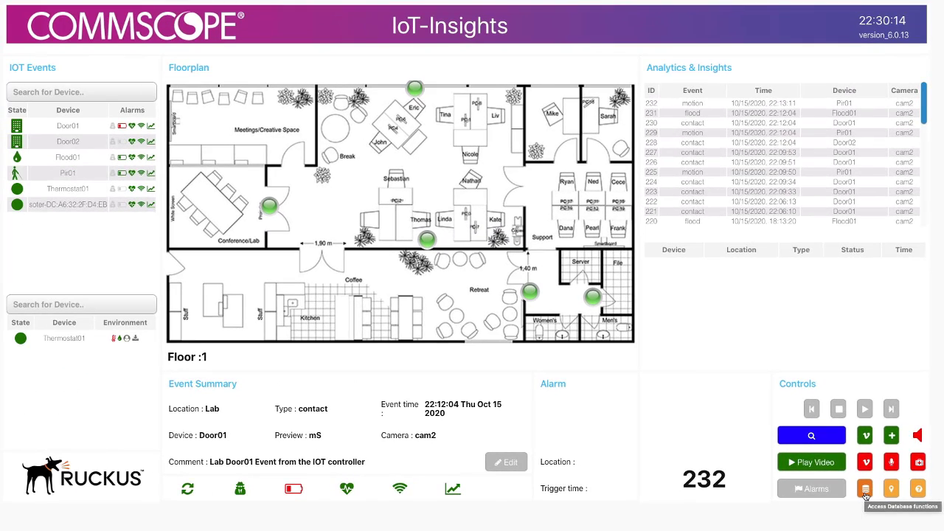
Step: Review the available tables and functions for managing the database, and close the dialog without loading anything
left_click(866, 492)
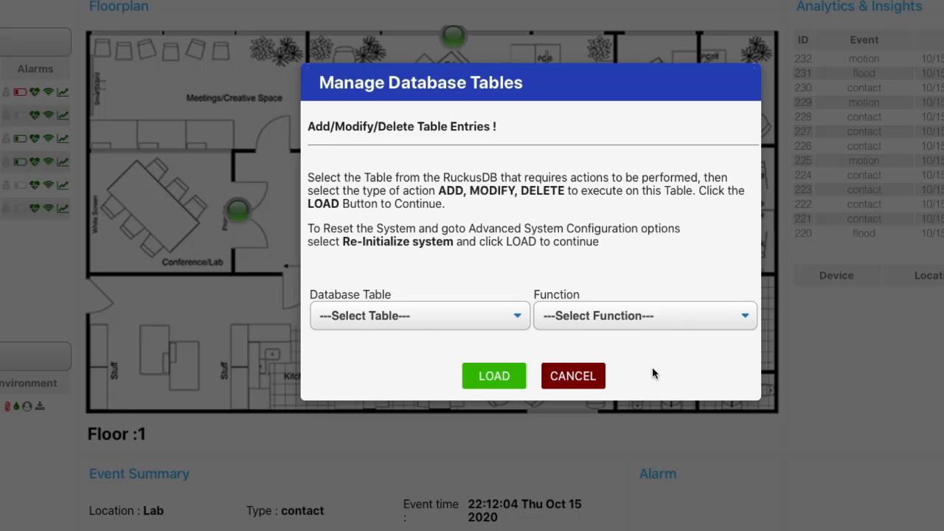
left_click(515, 319)
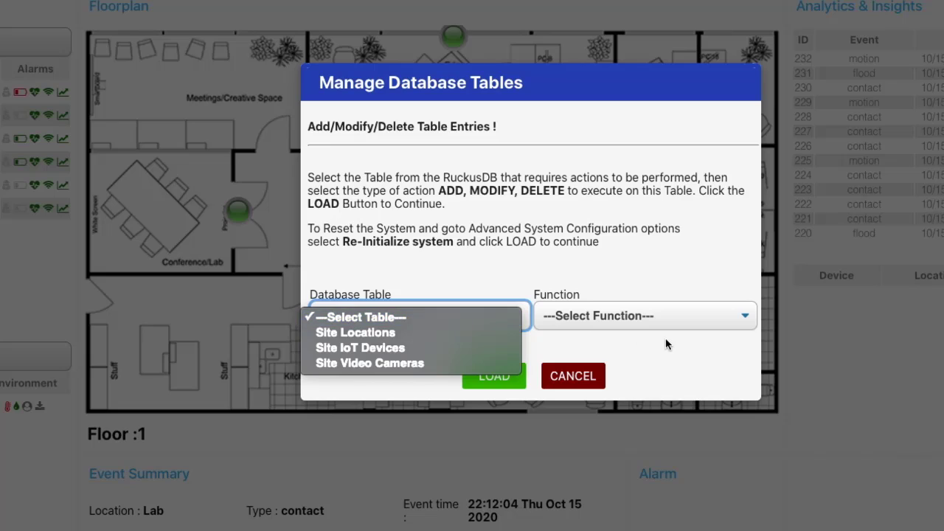
left_click(626, 363)
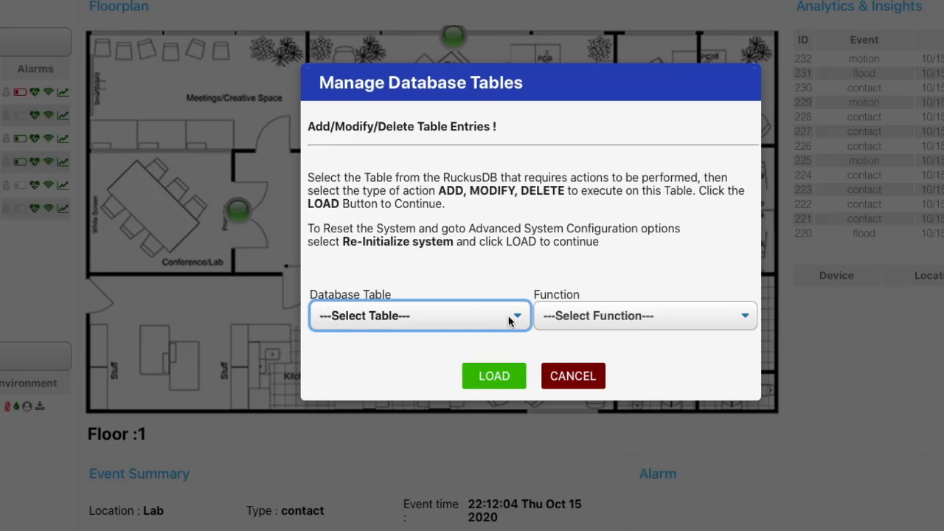
left_click(744, 316)
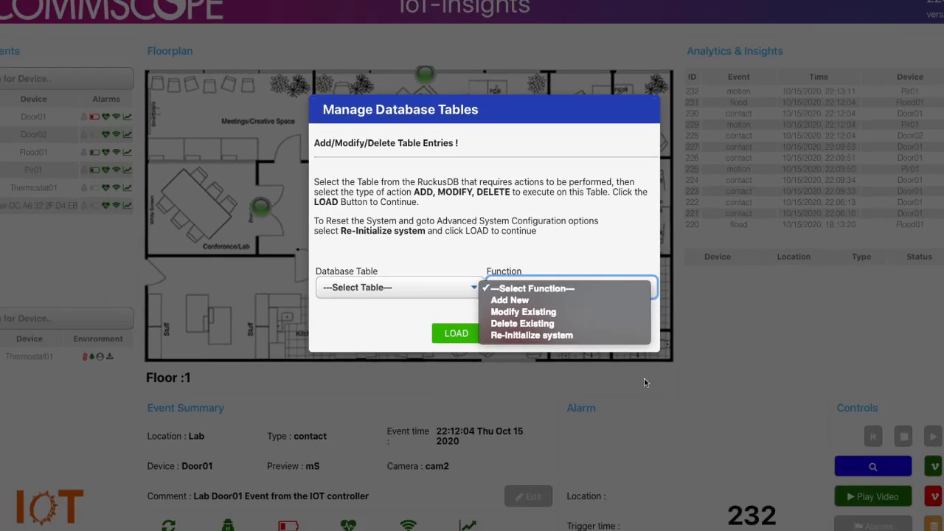
left_click(685, 413)
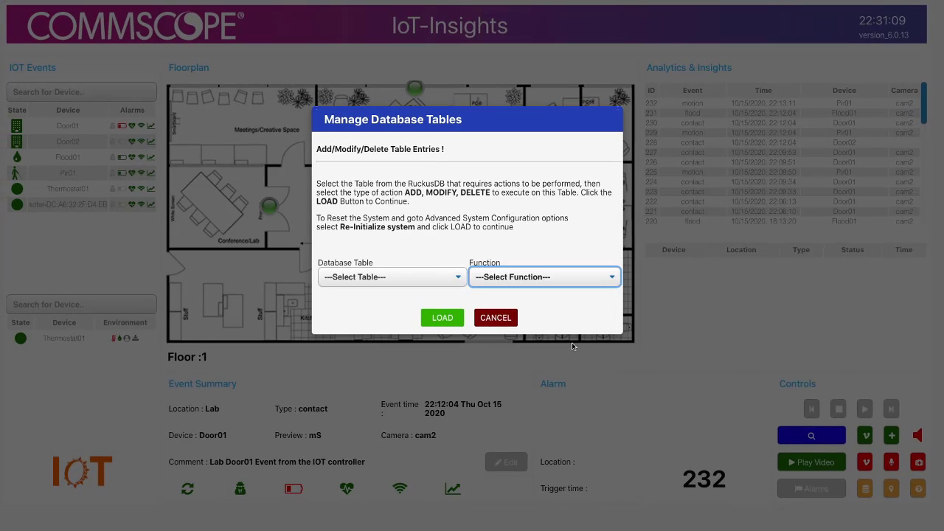
left_click(495, 318)
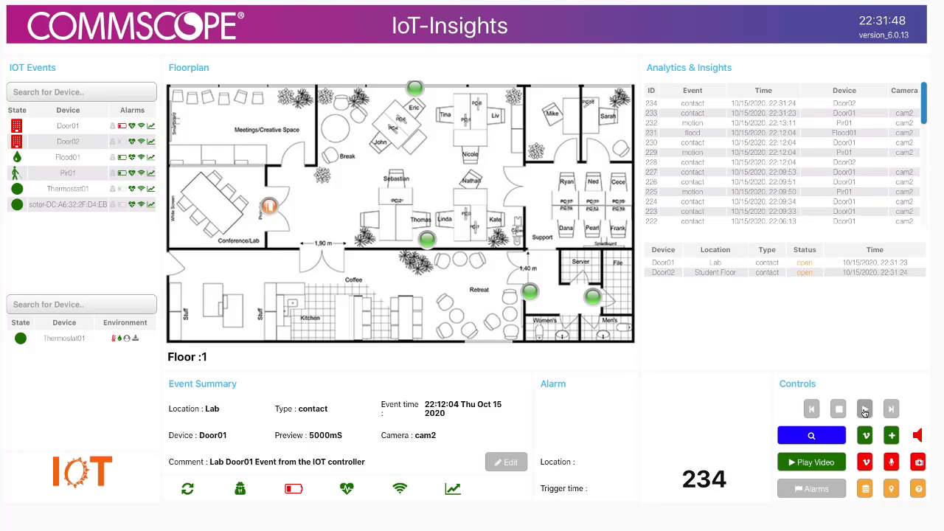
Step: Show the floor 2 floorplan to view the Door02 alarm, and return to floor 1
left_click(864, 412)
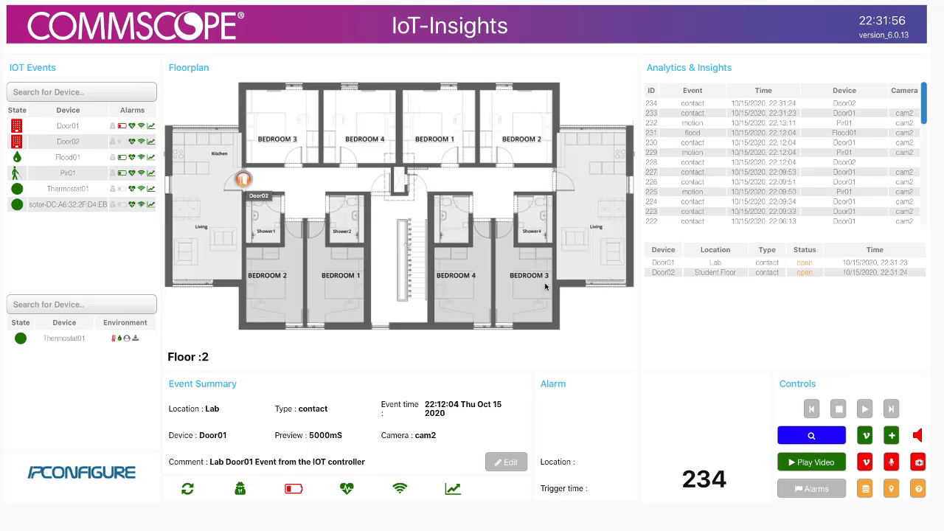
left_click(839, 409)
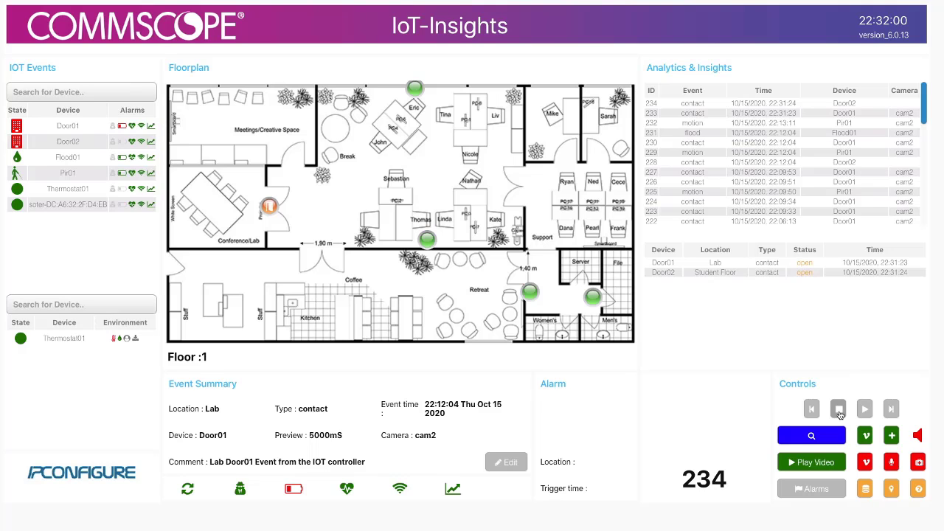
Step: Play back the recorded video for Door01 contact event 233 and end the playback
left_click(702, 112)
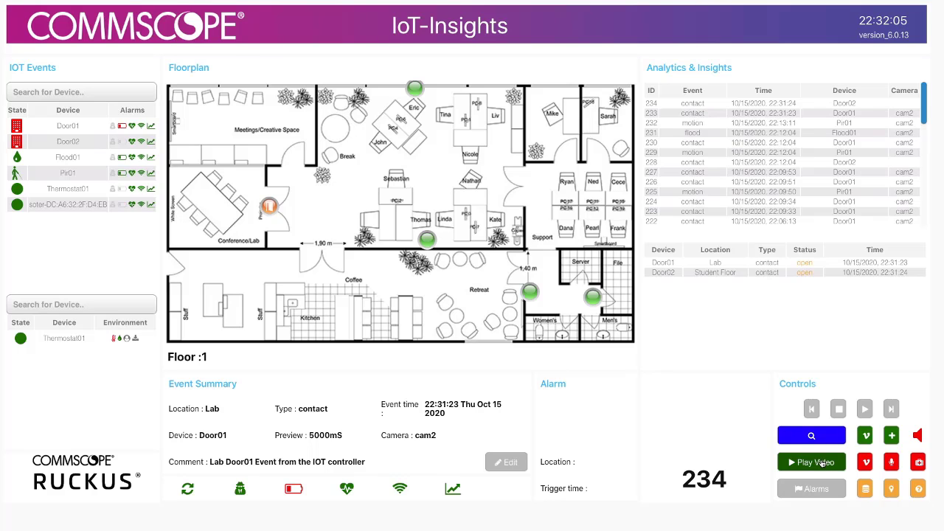
left_click(821, 463)
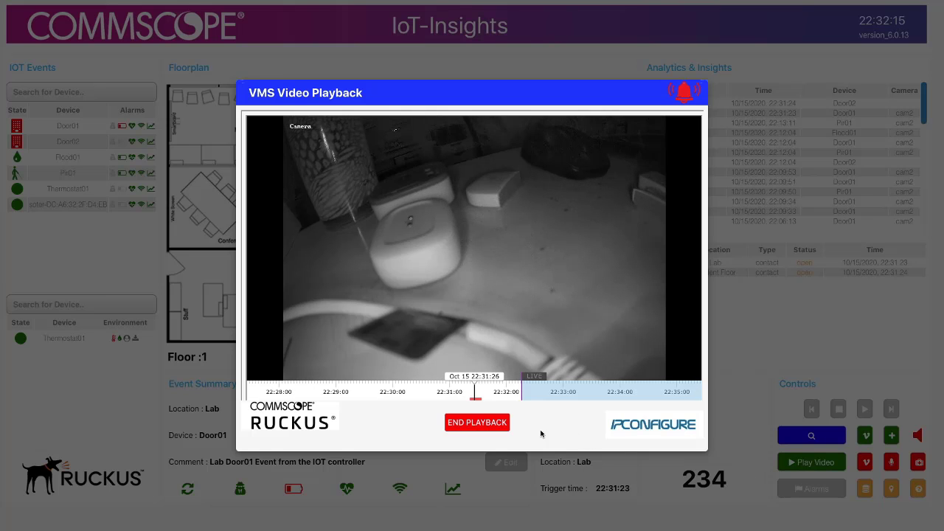
left_click(502, 426)
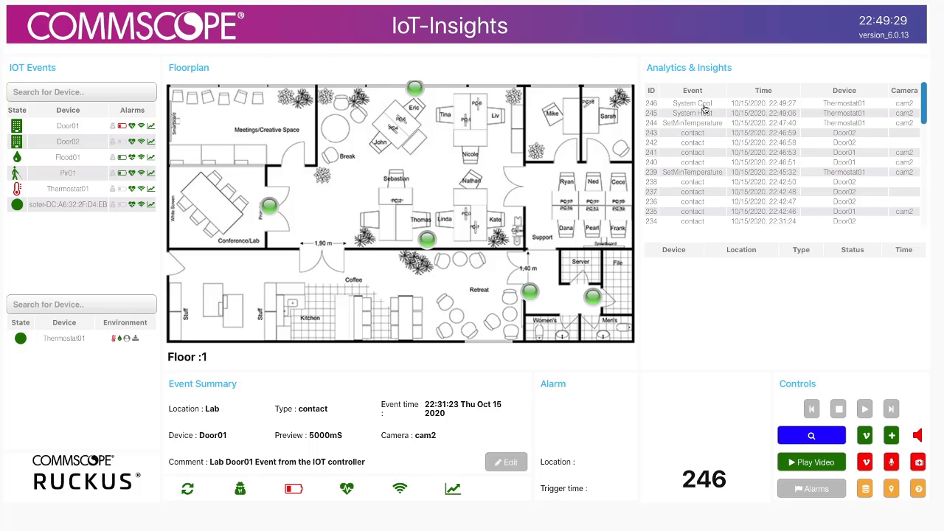
Step: Start an advanced search for environmental events based on a location
left_click(811, 435)
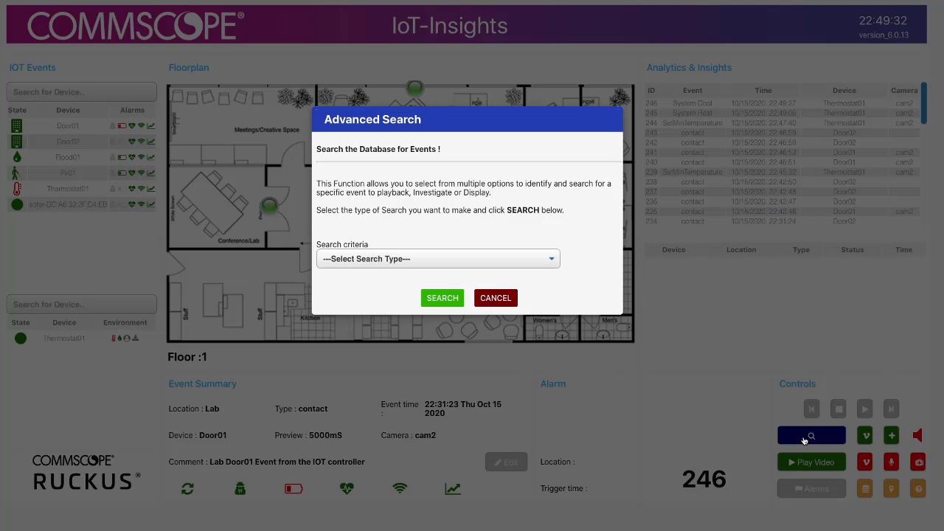
left_click(551, 259)
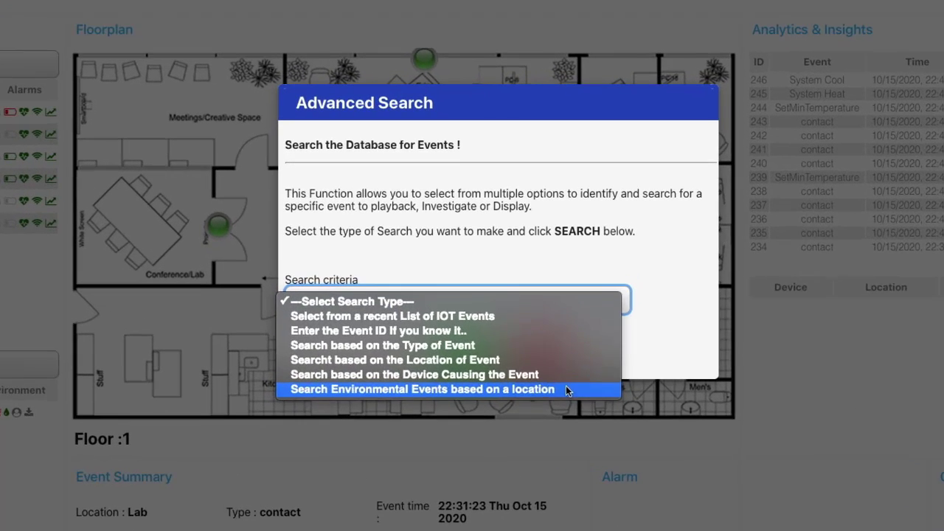
left_click(515, 321)
left_click(488, 363)
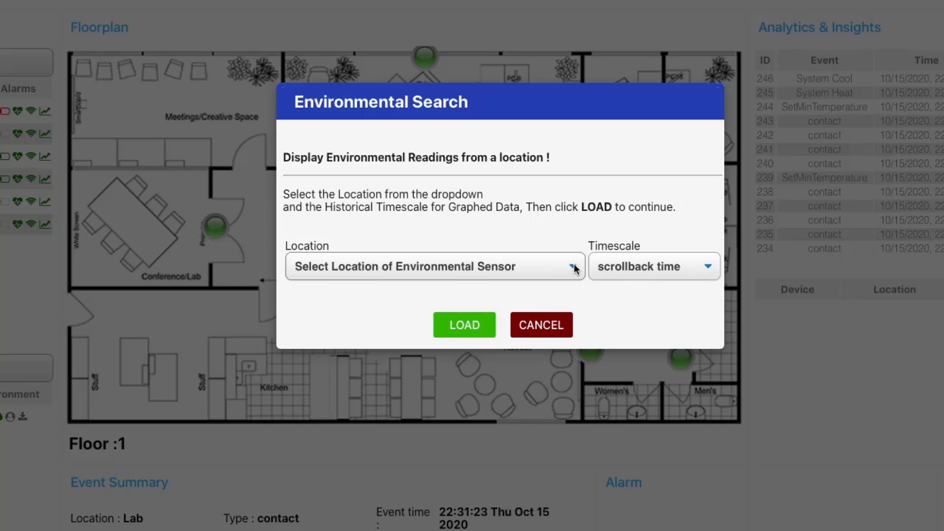
Step: Load the environmental readings for the Lab with a 1 Hour timescale
left_click(575, 269)
left_click(472, 280)
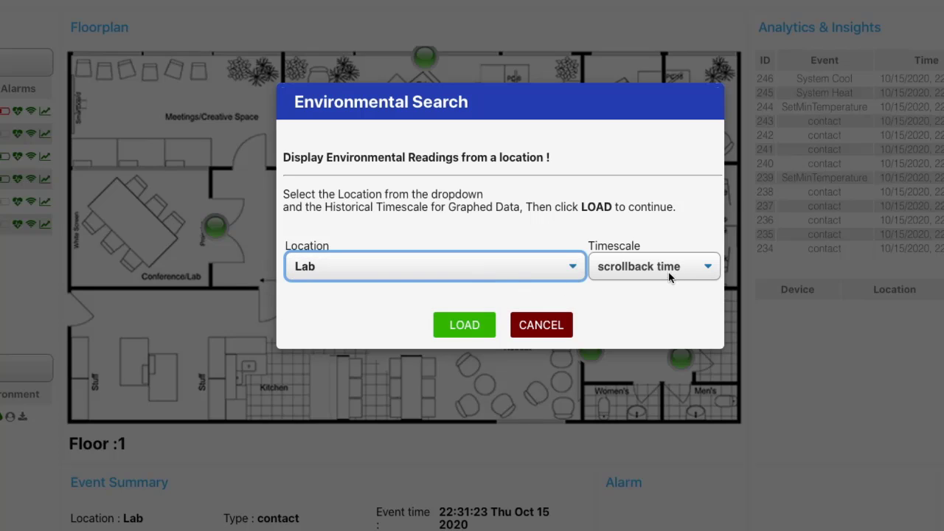
left_click(701, 270)
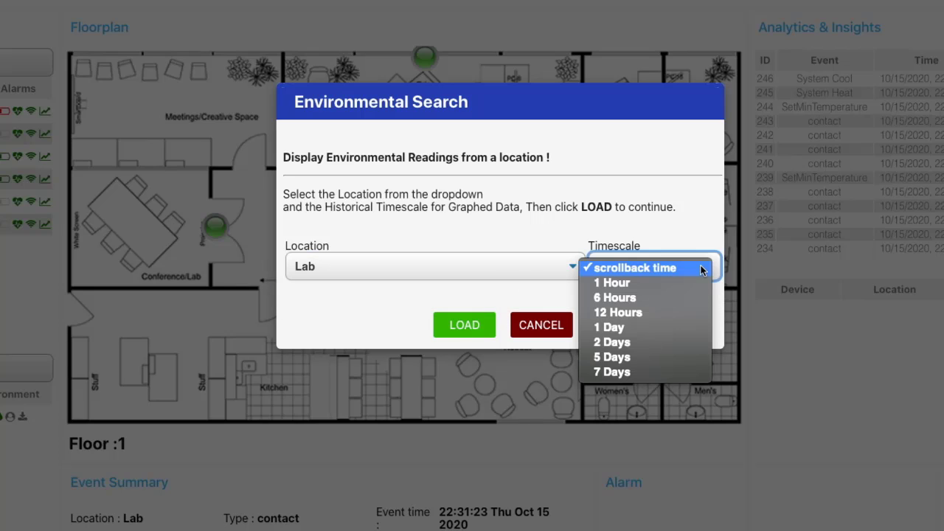
left_click(653, 283)
left_click(464, 325)
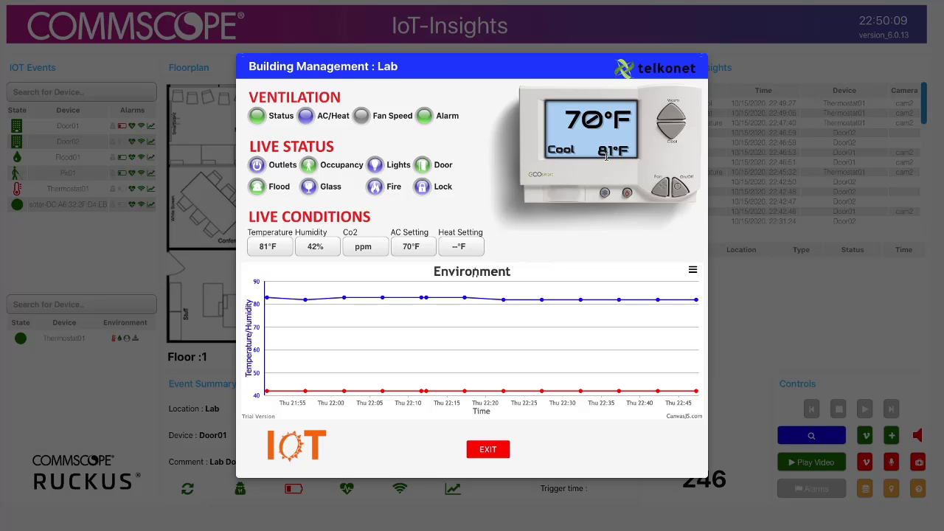
Step: Inspect the temperature readings on the Lab's Environment graph and exit the Building Management view
mouse_move(305, 301)
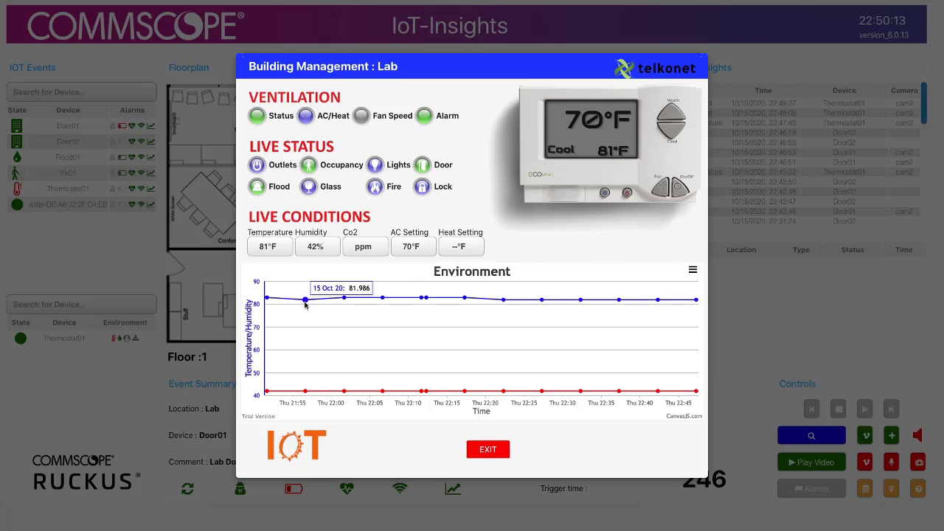
mouse_move(347, 299)
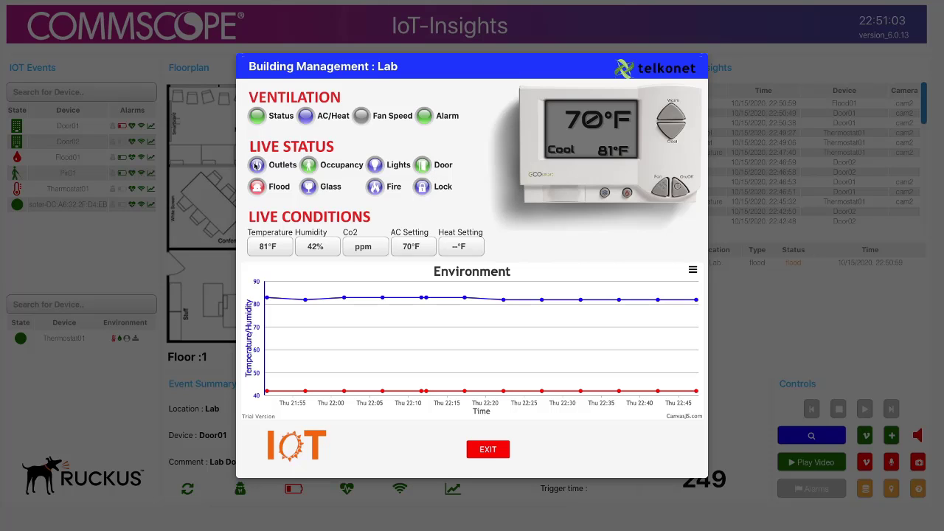
left_click(488, 452)
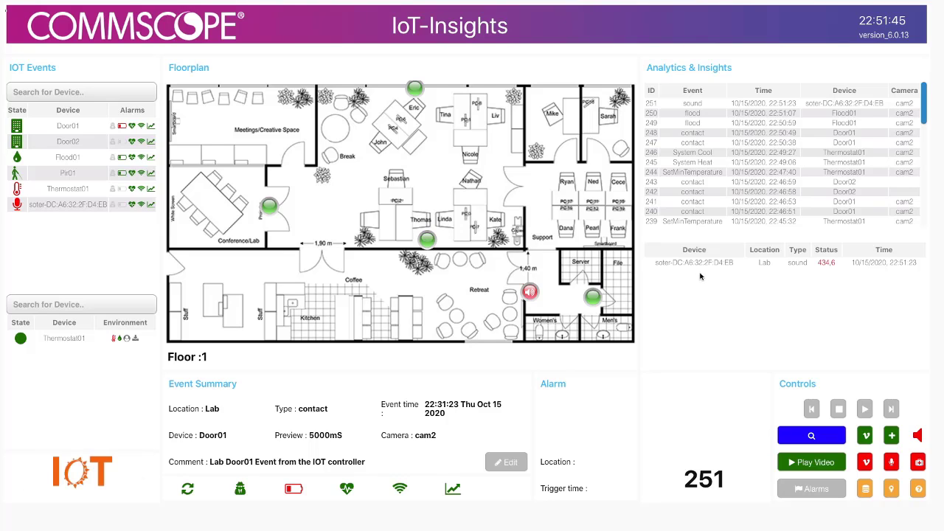
Step: Clear the active sound alarm of the Lab's soter device
left_click(891, 462)
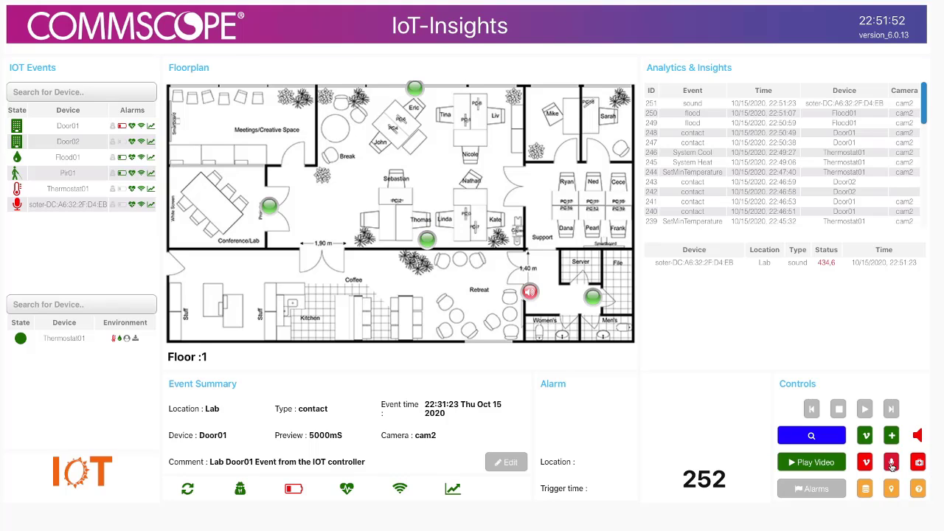
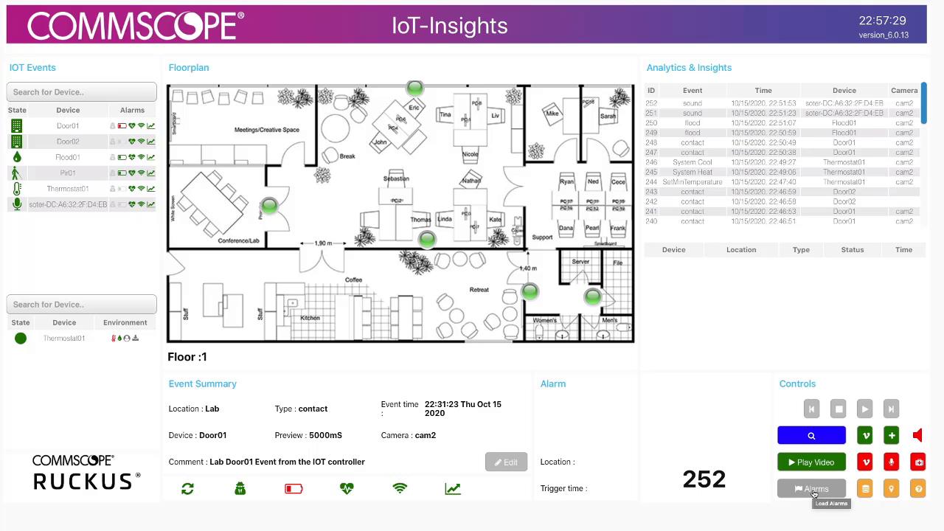
Step: Load the system alarm report for Battery Level (BATT)
left_click(814, 492)
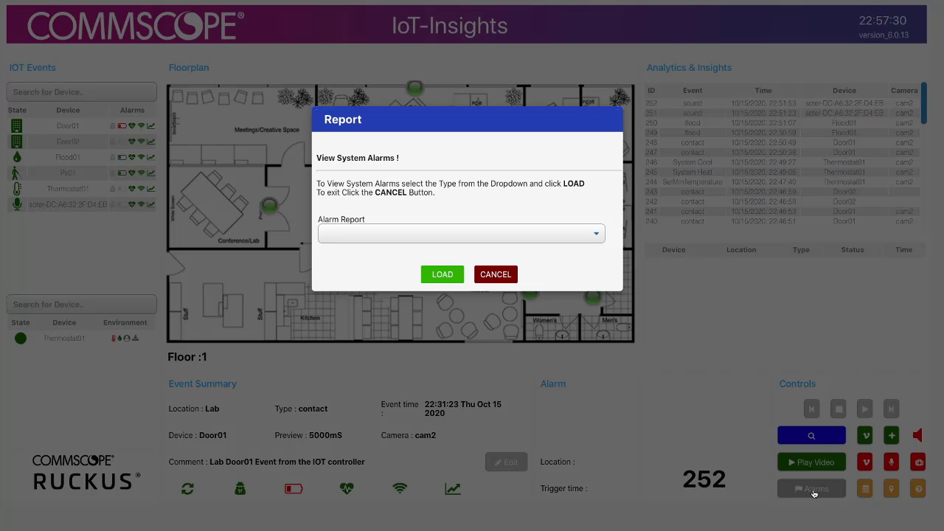
left_click(597, 234)
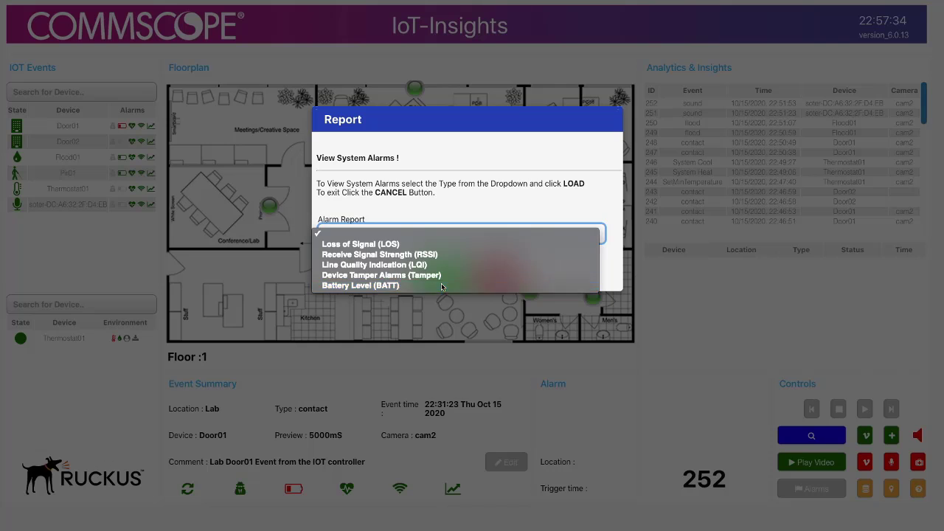
left_click(450, 281)
left_click(449, 279)
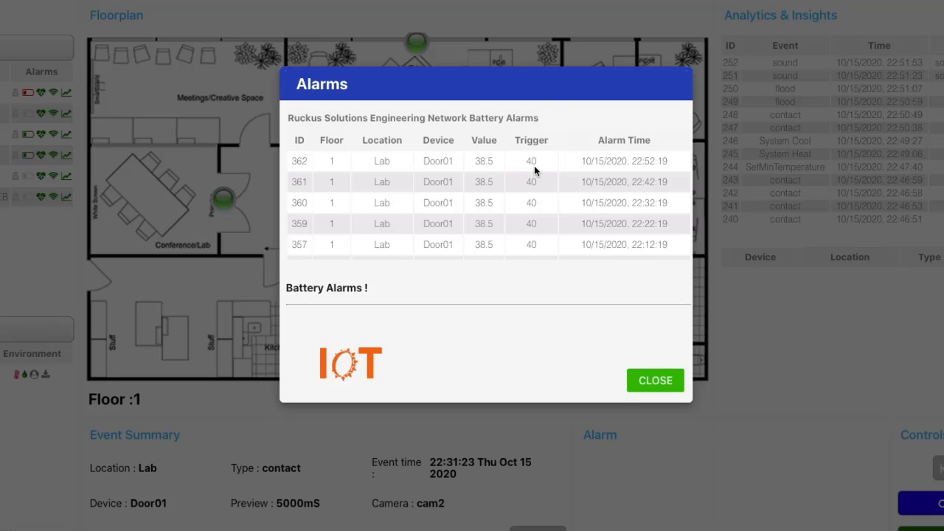
Step: Review the battery alarm entries for Door01 and close the report
scroll(484, 238, "down", 3)
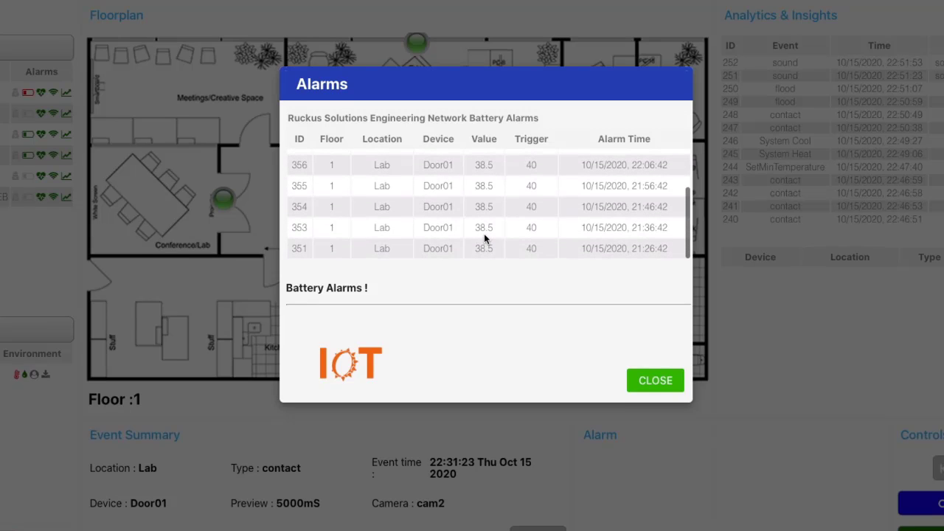
scroll(484, 235, "up", 3)
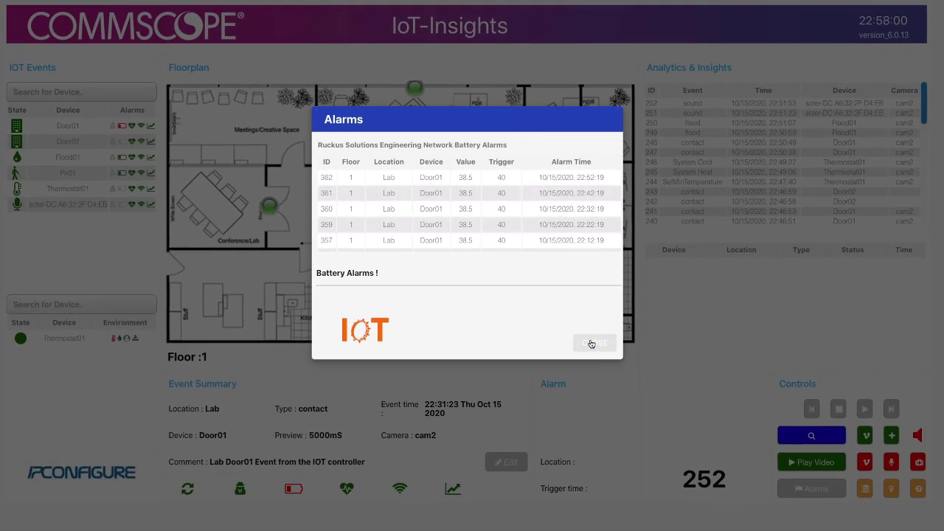
left_click(655, 380)
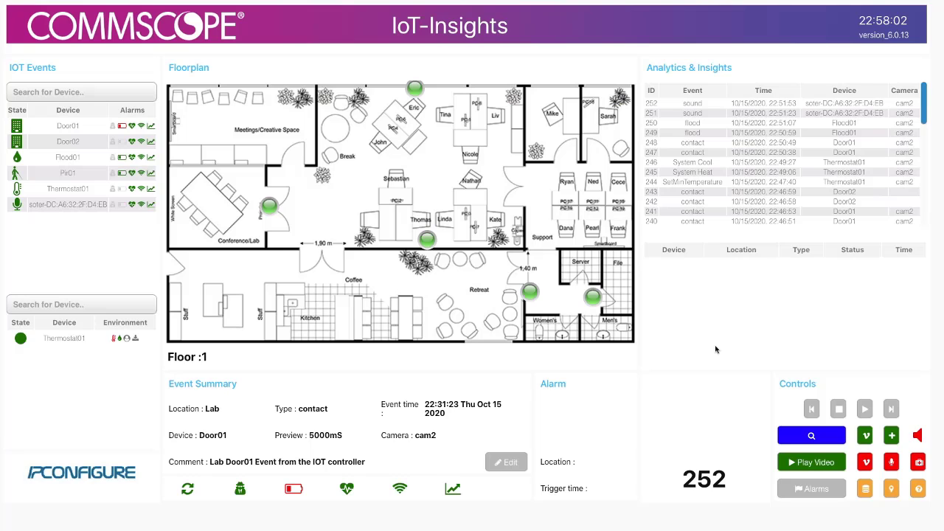